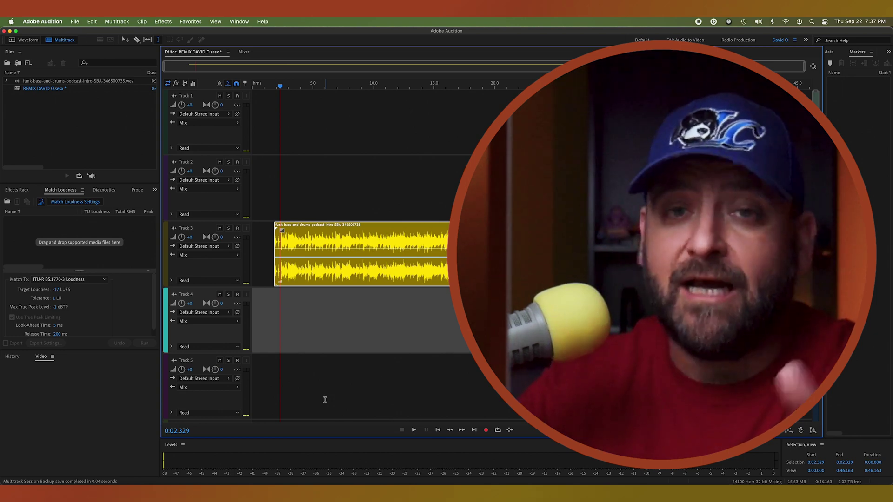
- Open the Track 3 funk bass clip in the Waveform editor and play it from near the start
left_click(362, 277)
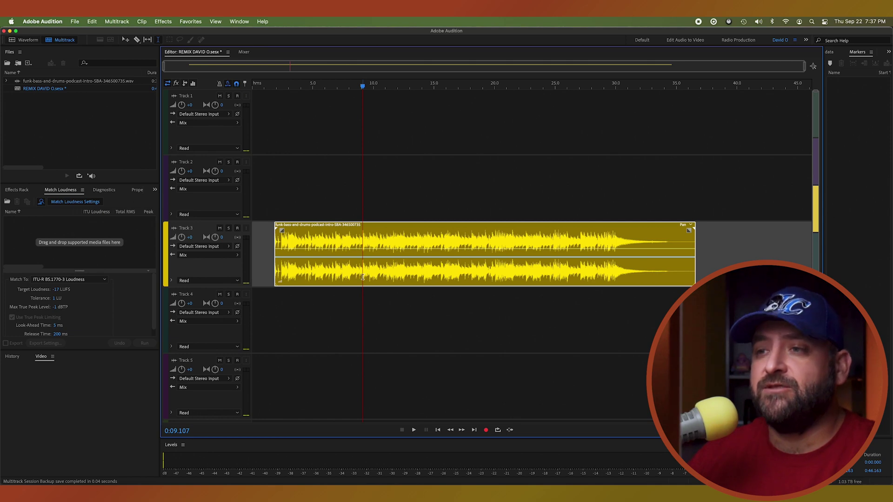
double_click(380, 278)
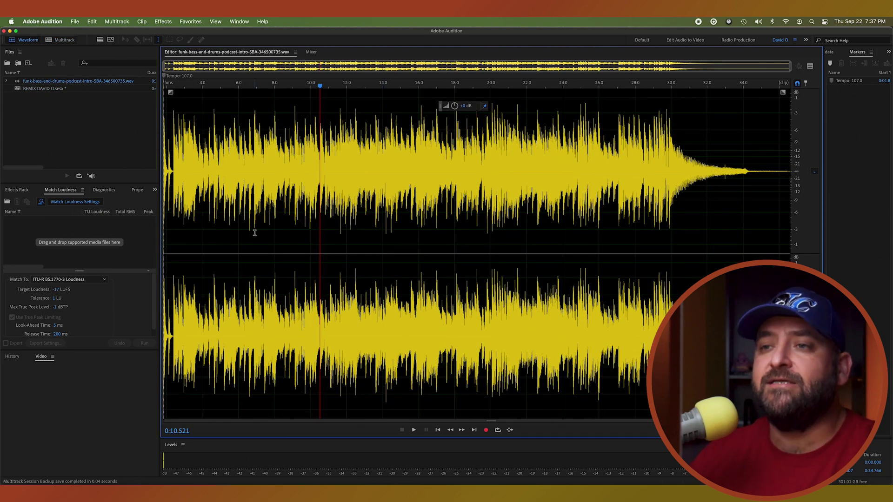
left_click(201, 209)
key("space")
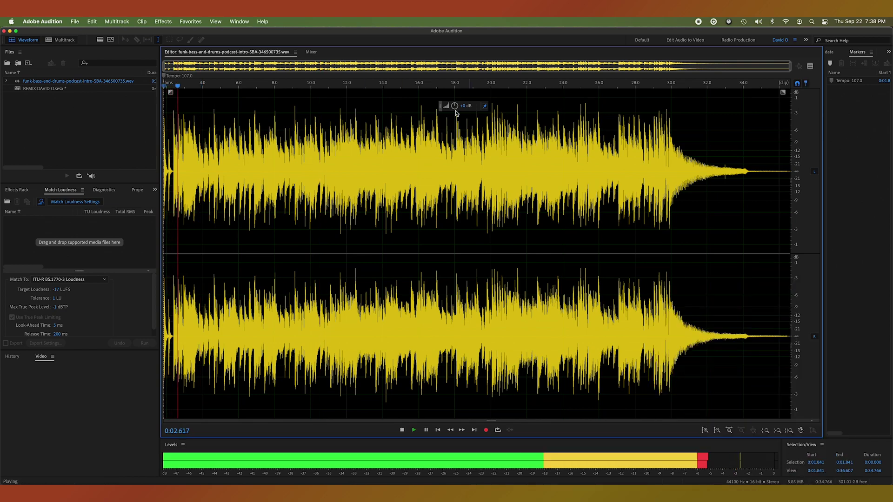
- Nudge the waveform gain down, reset it to 0 dB, clear the selection and stop playback
left_click_drag(455, 106, 451, 106)
double_click(334, 180)
left_click(287, 219)
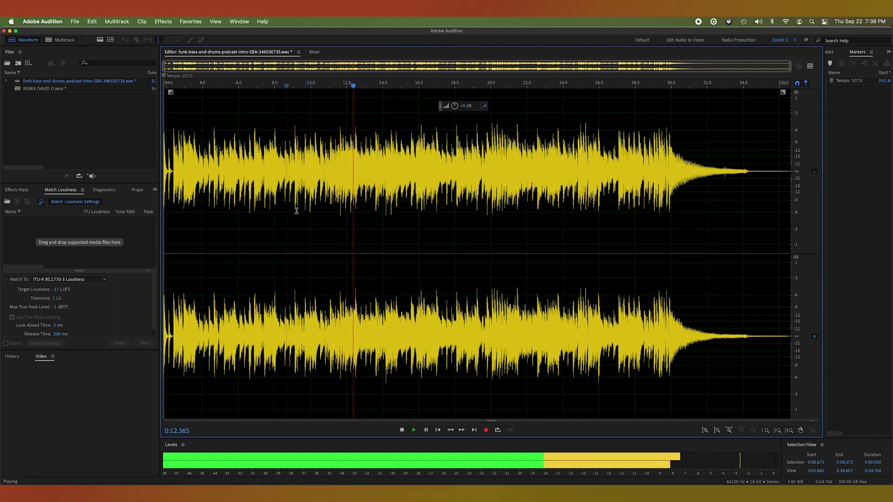
key("space")
- Put the playhead at 3.743 s, show the spectral frequency display, and zoom in
left_click(197, 199)
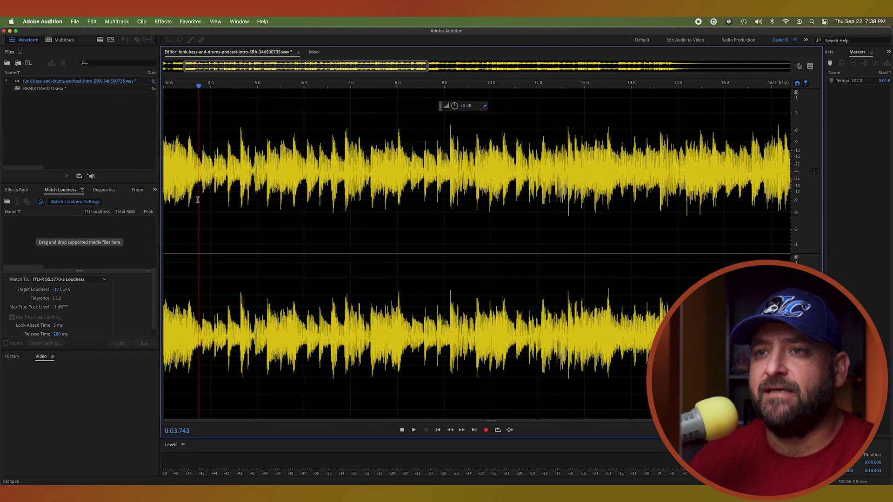
key("shift+d")
scroll(204, 200, "up", 5)
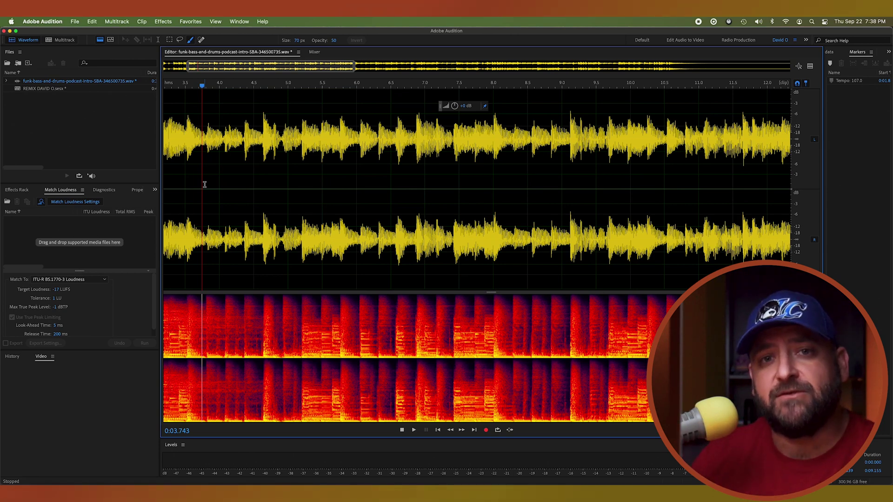
- Audition from 3.783 s and drop marker Here 01 on the downbeat at 4.642 s
left_click(205, 184)
key("space")
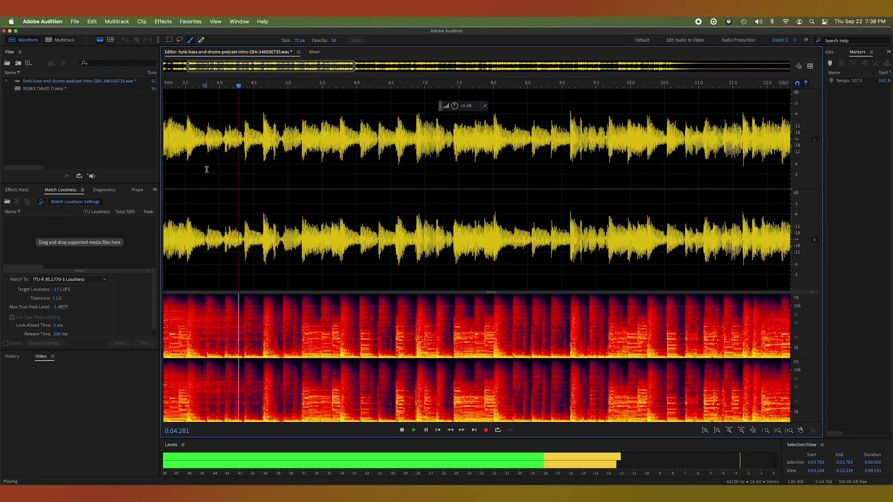
key("space")
left_click(262, 167)
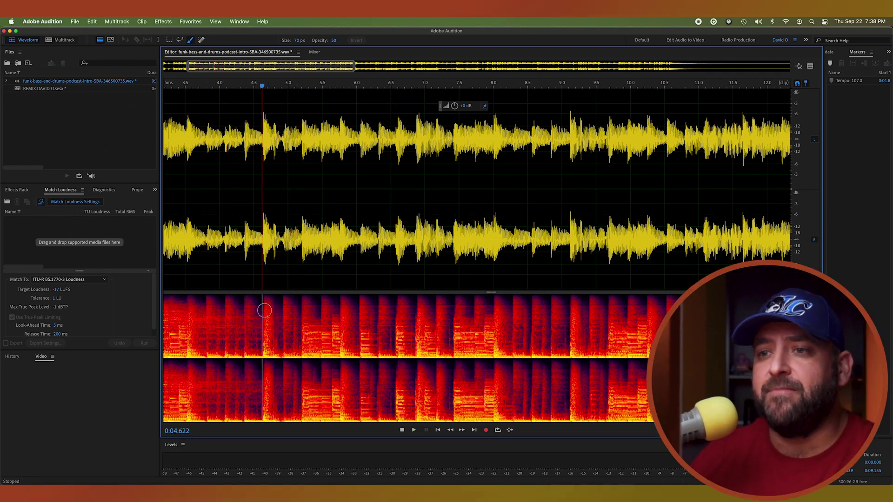
scroll(263, 259, "up", 5)
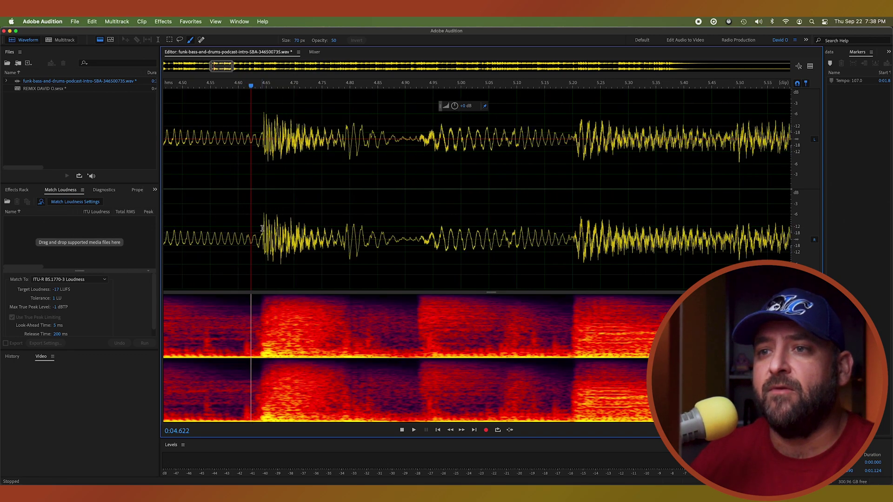
left_click(263, 228)
key("m")
- Play back from the Here 01 marker to check the downbeat
scroll(276, 275, "down", 5)
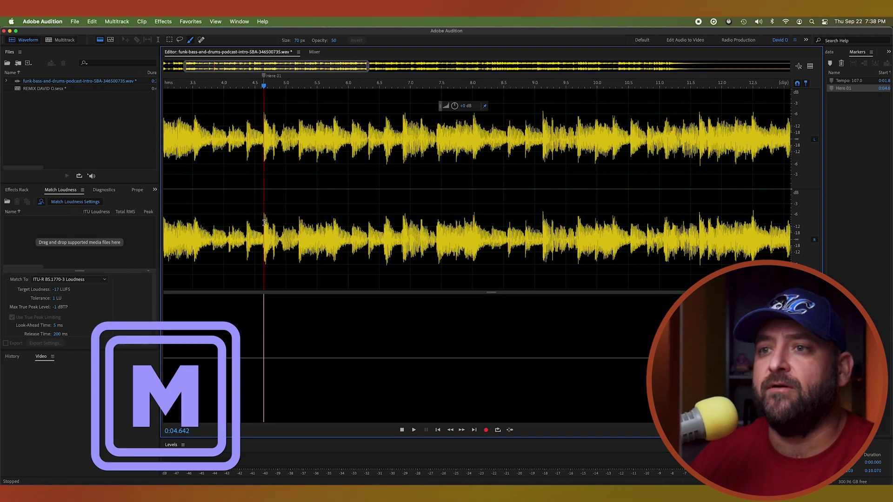
key("space")
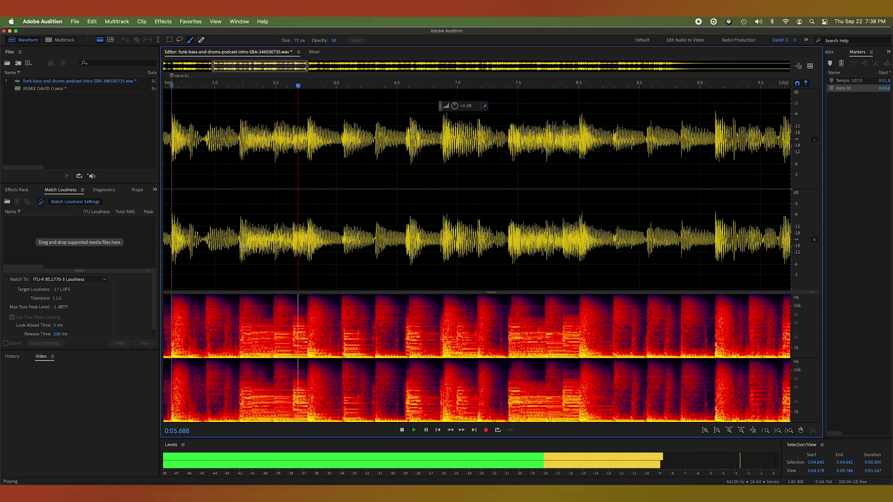
key("space")
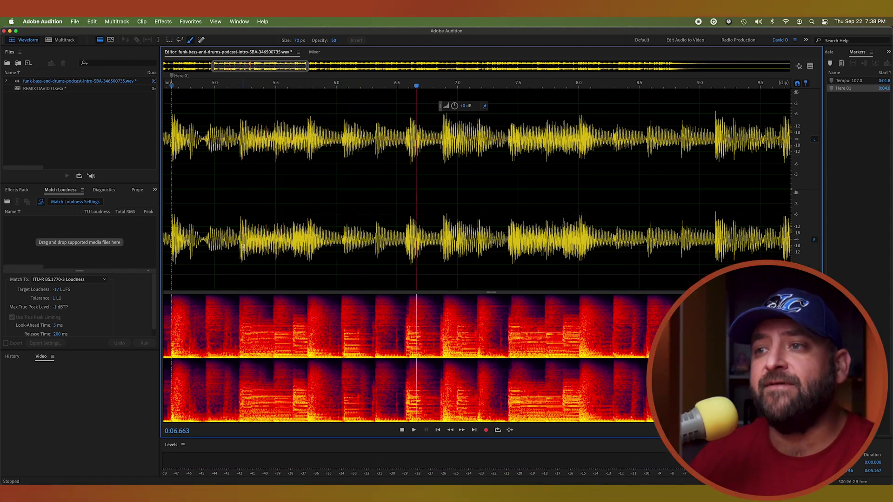
scroll(243, 247, "down", 3)
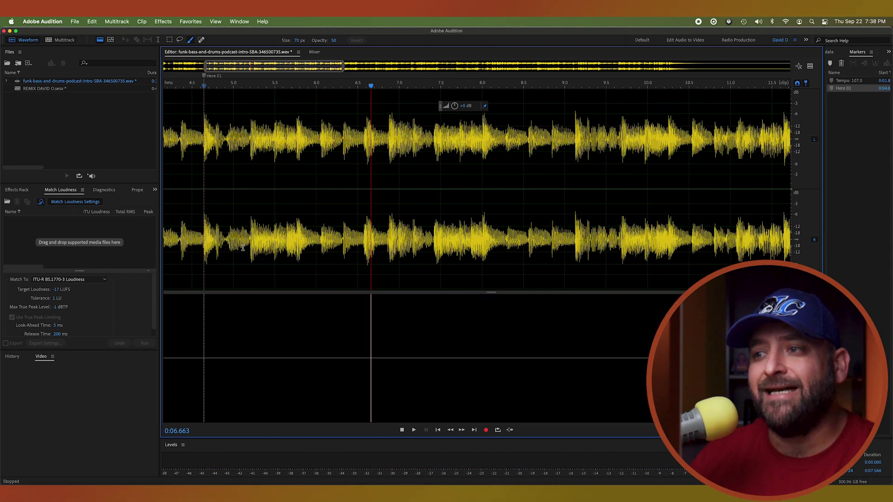
left_click(211, 246)
key("space")
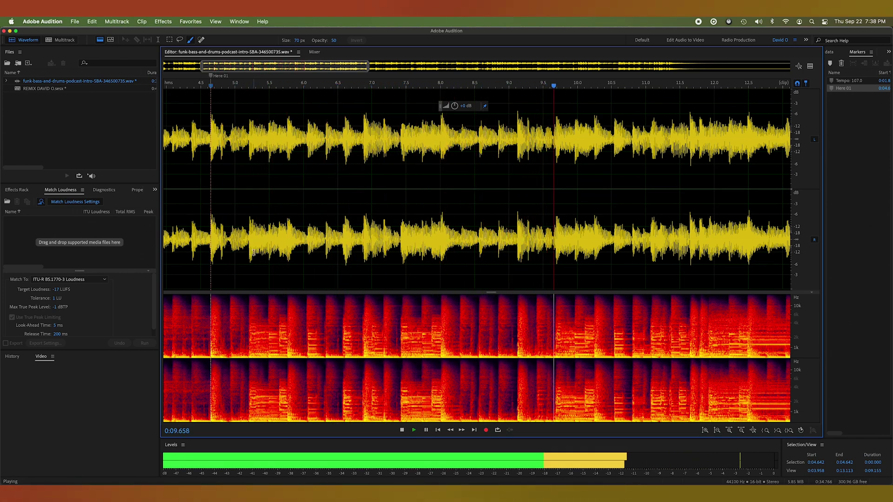
key("space")
- Add marker Here 02 at 8.0 s and select the audio between the two markers
left_click(595, 281)
left_click(440, 279)
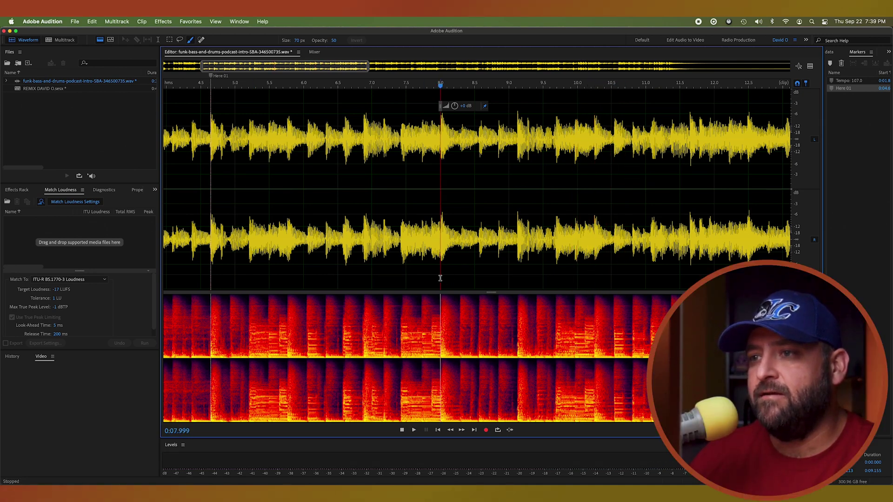
key("m")
left_click_drag(212, 275, 439, 278)
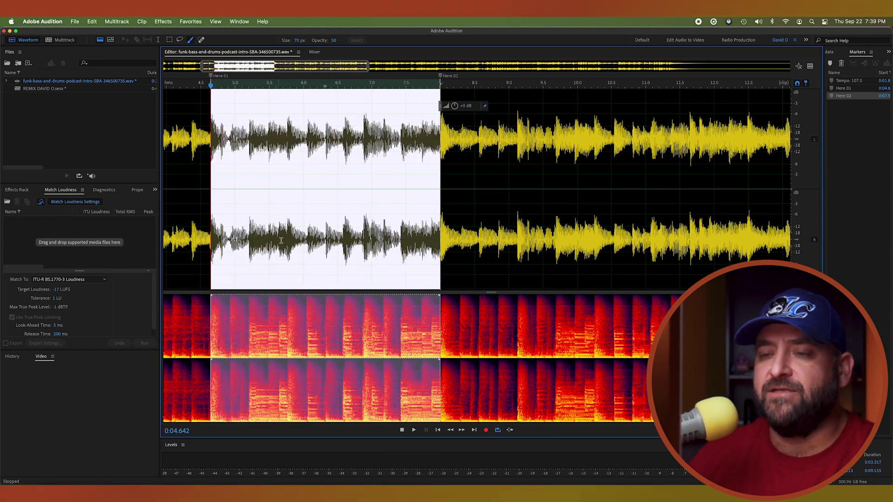
- Audition the marked section, move Here 02 to 10.2 s, then clear the selection and zoom out
key("space")
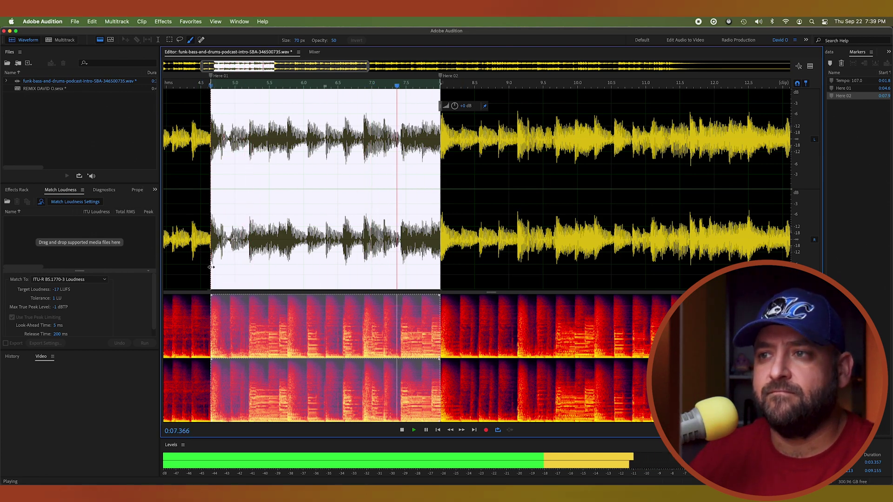
left_click_drag(440, 269, 595, 266)
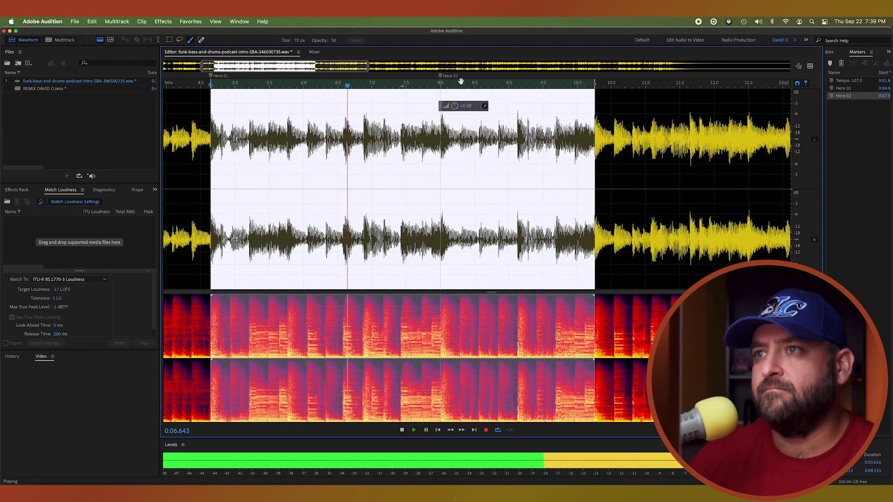
left_click_drag(441, 77, 594, 76)
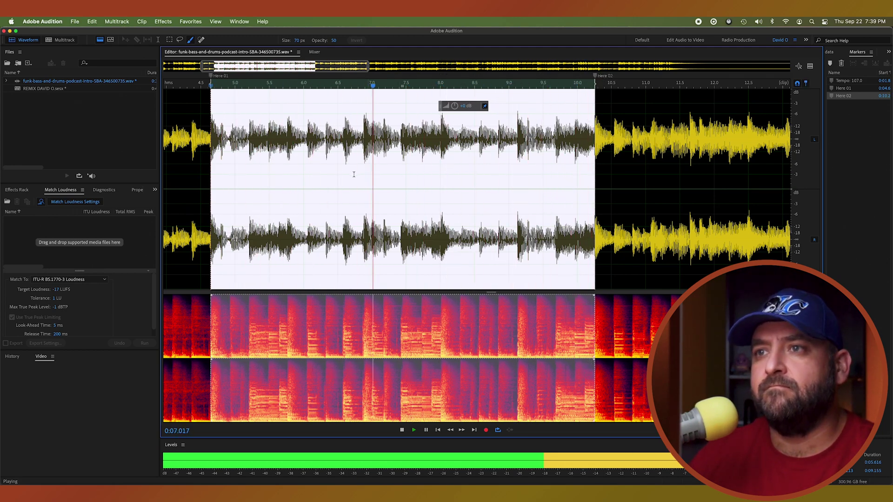
key("space")
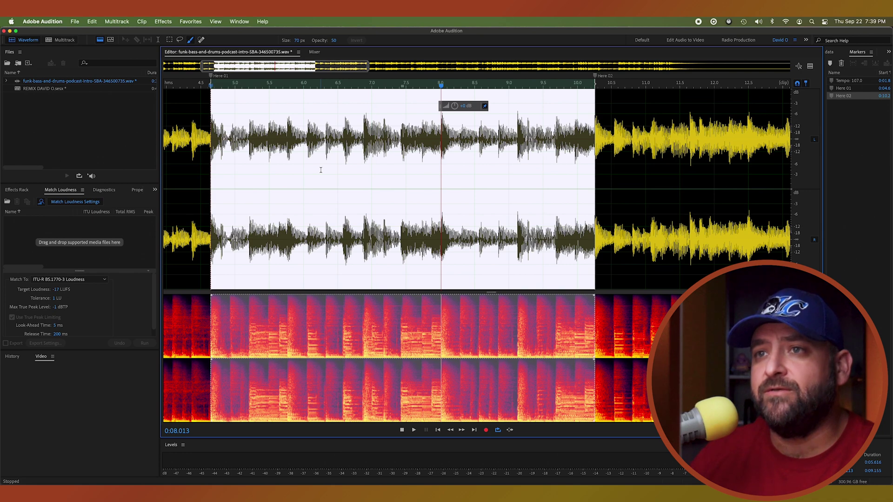
left_click(321, 169)
scroll(310, 183, "down", 5)
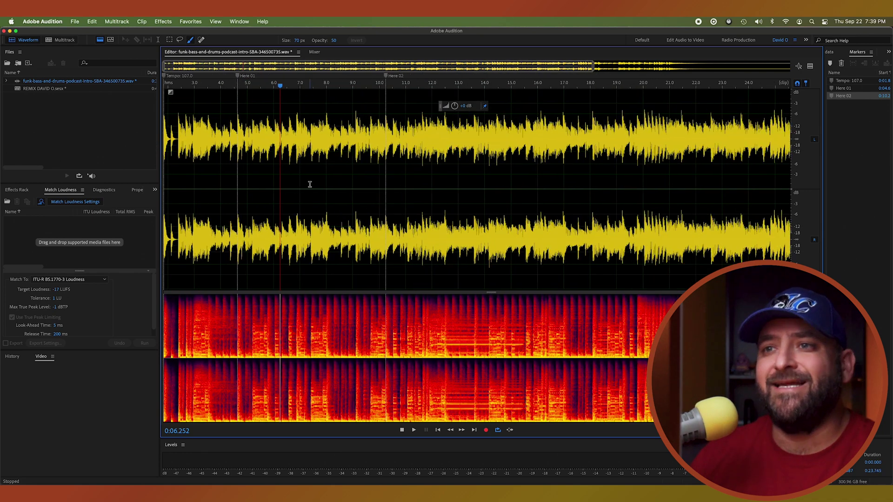
left_click_drag(237, 173, 385, 174)
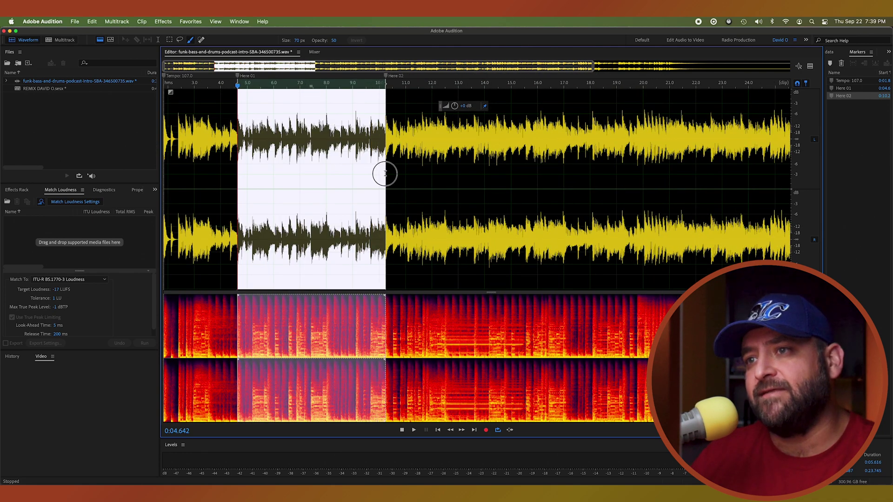
key("super+c")
left_click(385, 171)
key("super+v")
left_click(476, 181)
left_click(534, 176)
key("super+v")
left_click(563, 175)
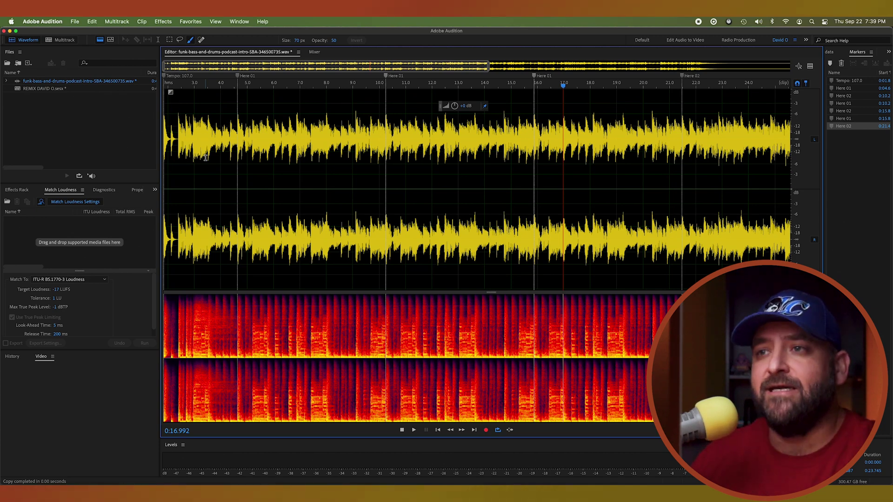
key("super+z")
key("super+z")
left_click(304, 130)
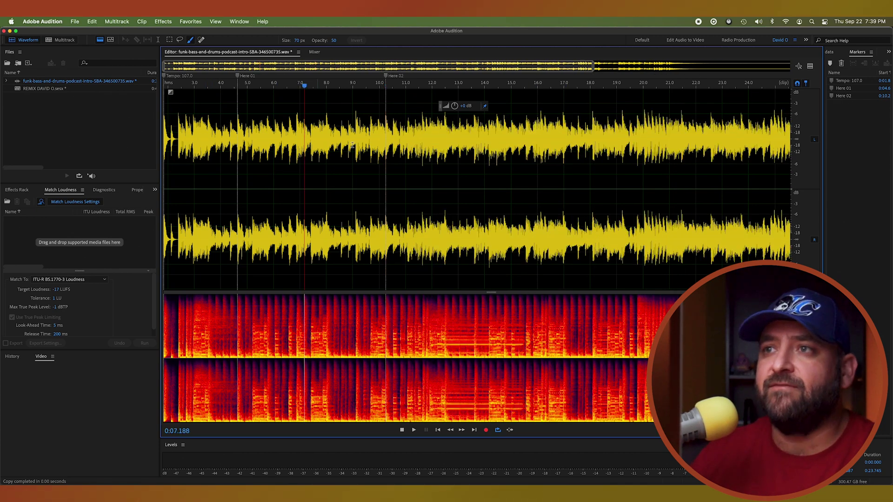
left_click_drag(237, 167, 84, 148)
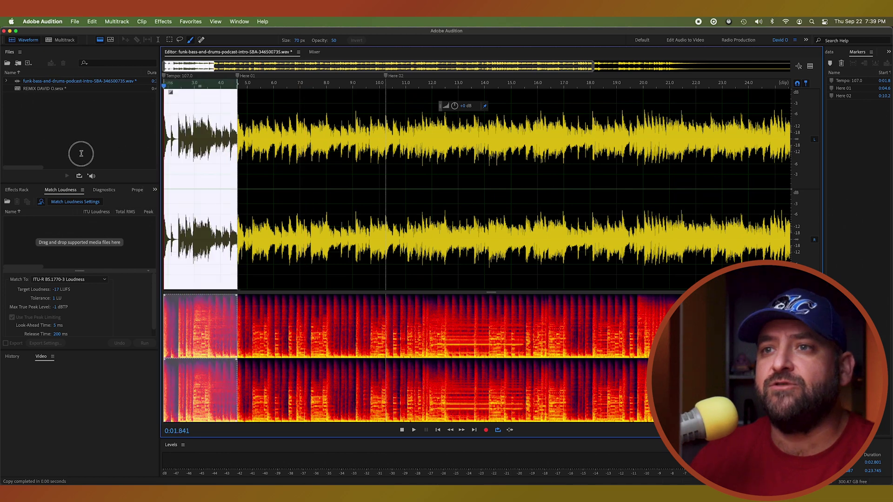
key("Delete")
left_click(316, 164, "shift")
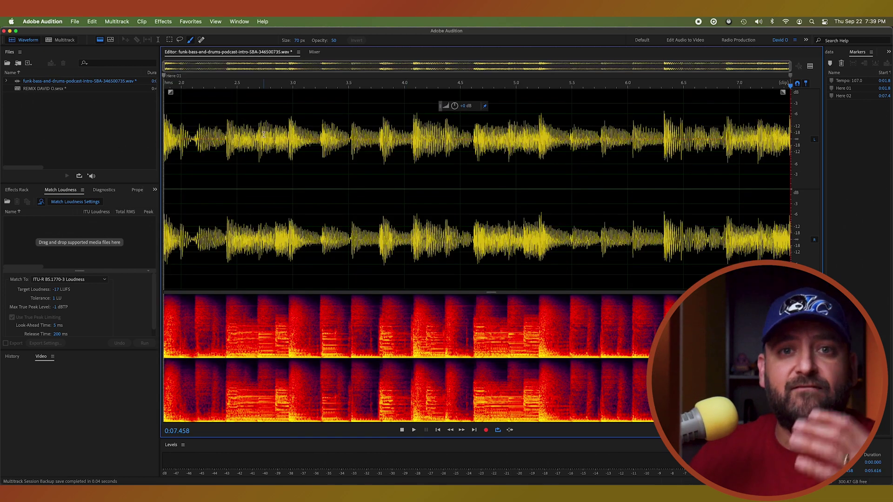
left_click(262, 135)
key("shift+d")
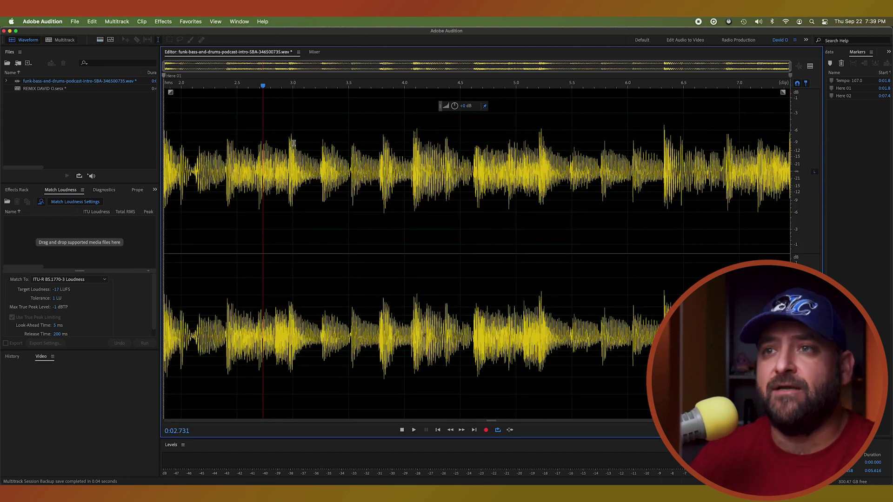
left_click(64, 40)
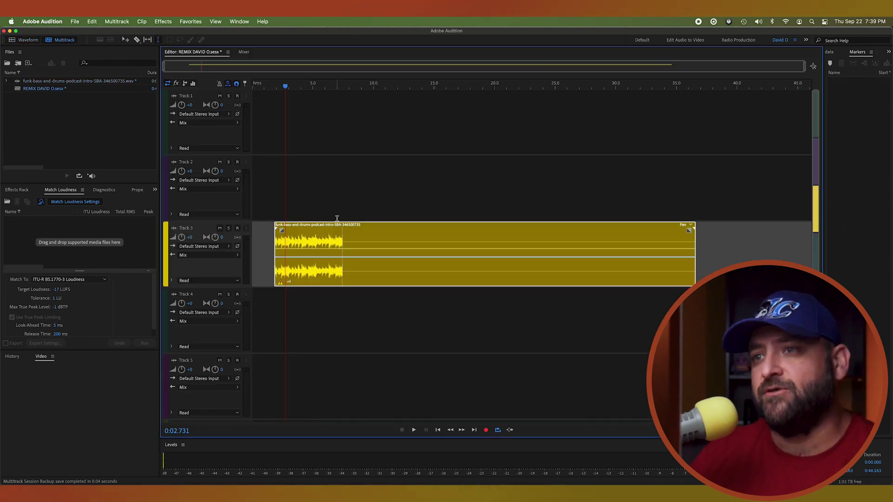
left_click_drag(693, 275, 342, 262)
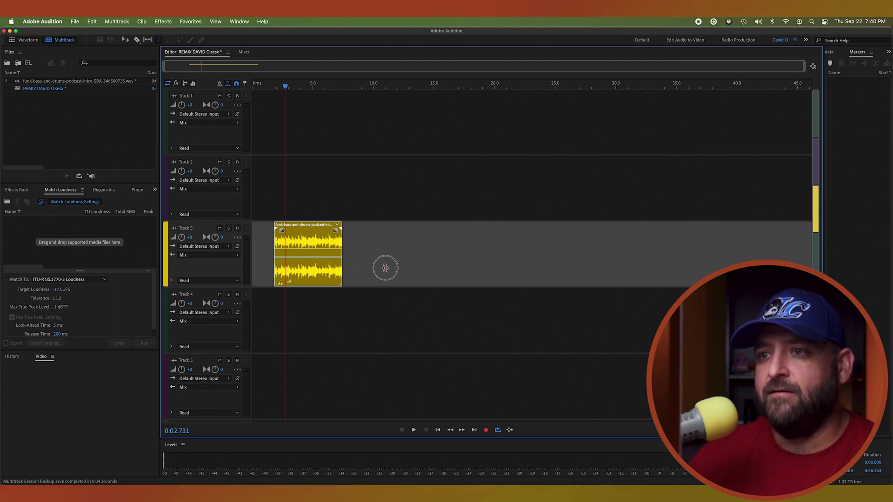
left_click(274, 294)
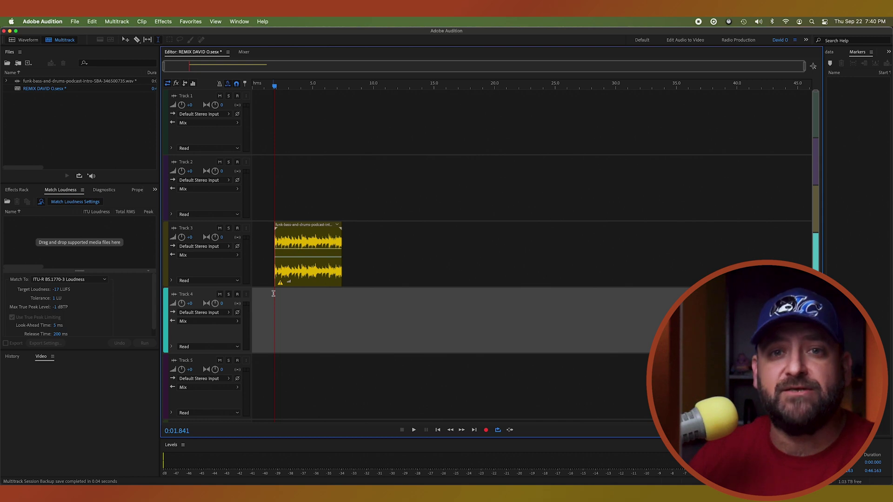
key("space")
key("space")
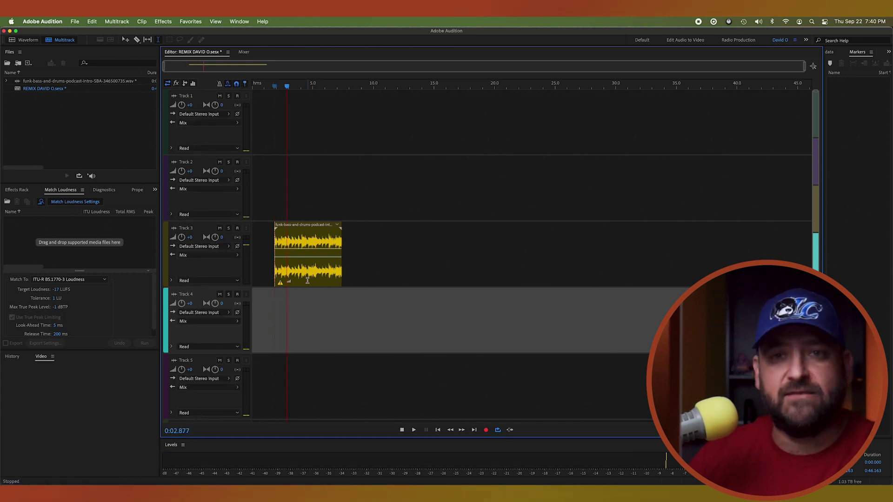
left_click(307, 279)
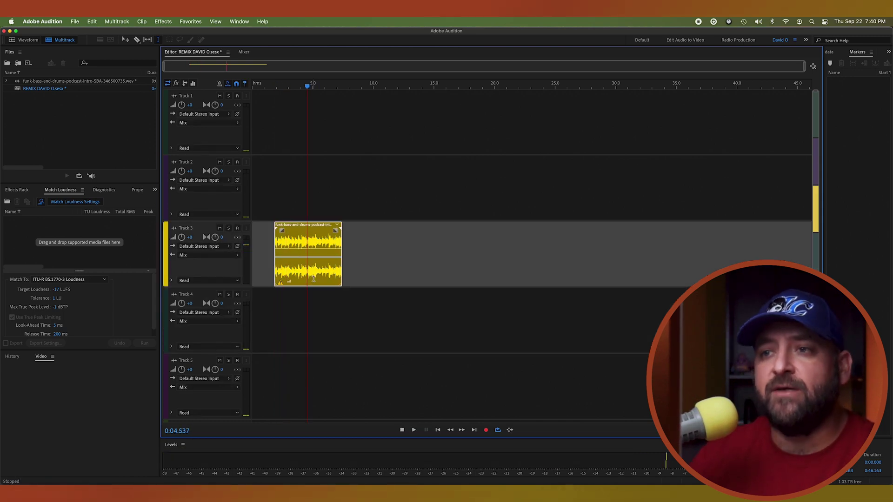
- Enable Loop on the Track 3 funk clip and make Track 3 taller
right_click(313, 278)
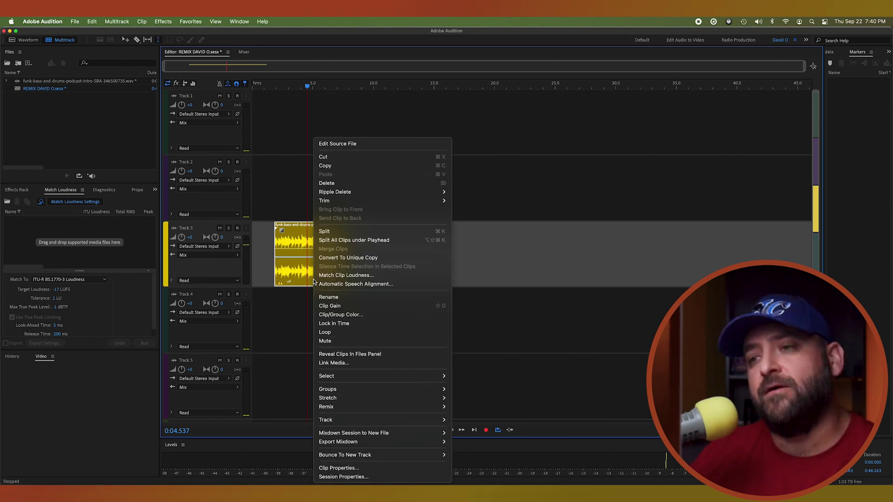
left_click(356, 333)
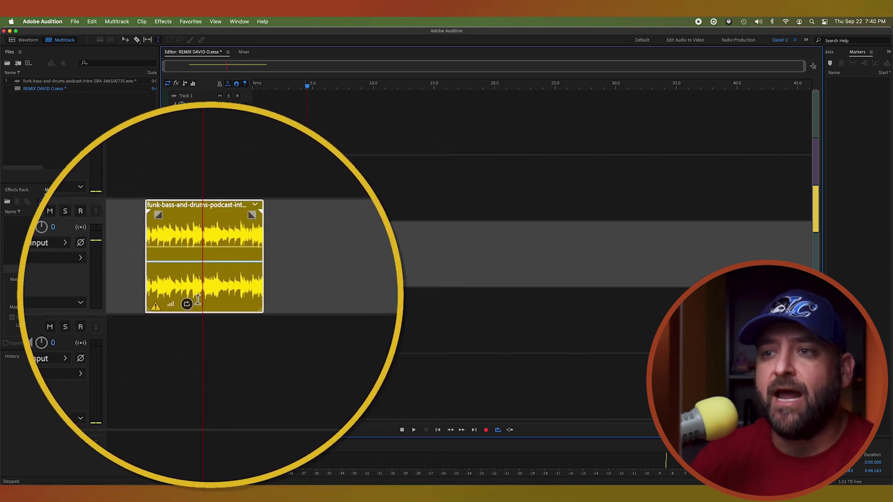
scroll(84, 292, "up", 3)
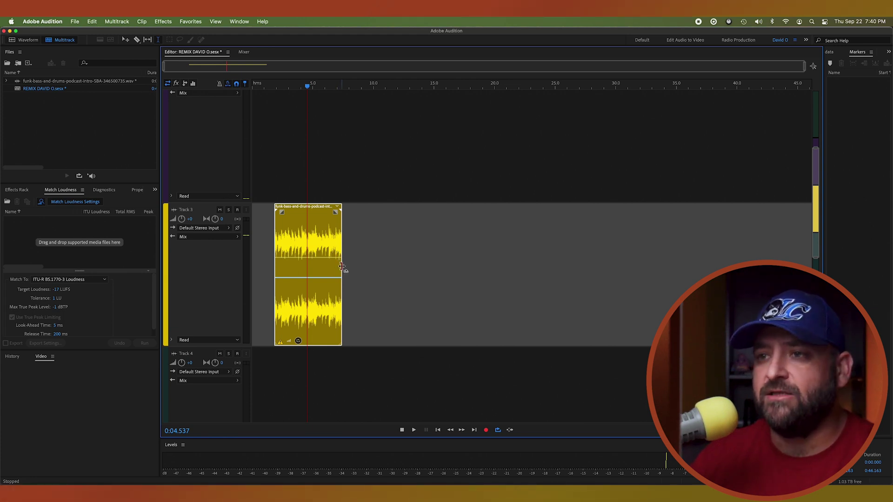
- Stretch the looped clip's right edge to about 45 s and play it
left_click_drag(343, 266, 791, 267)
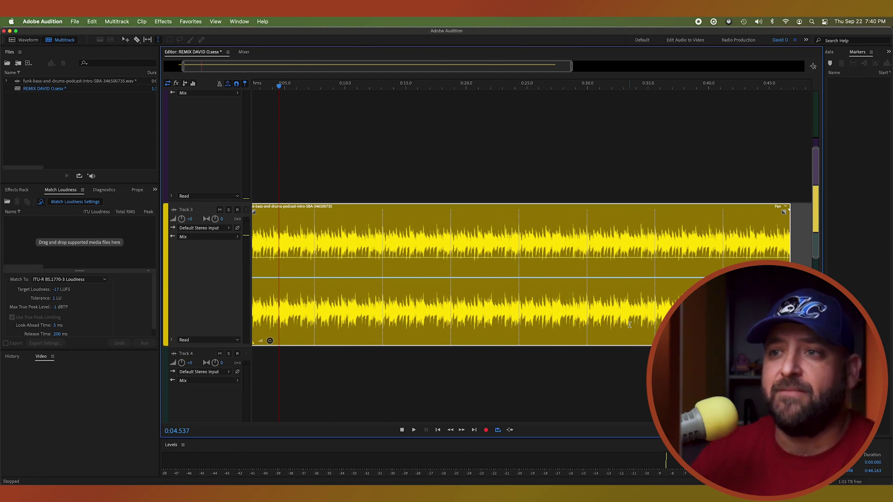
key("space")
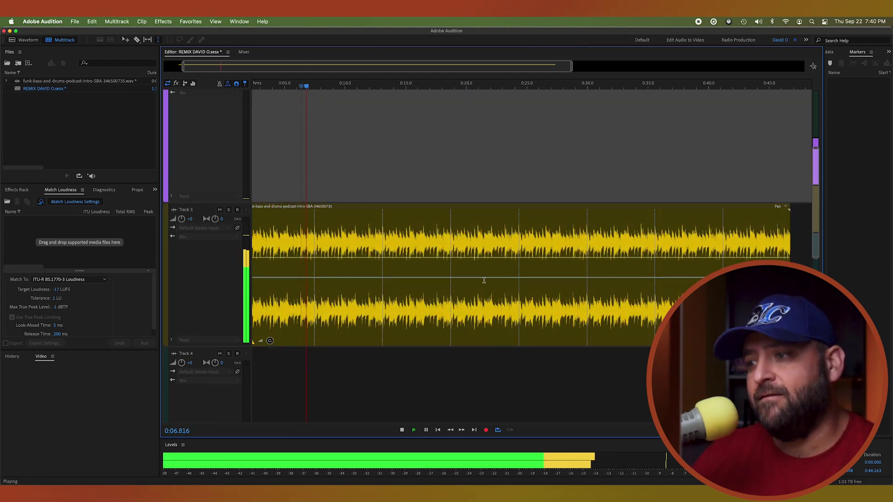
- Stop the loop preview and select the full-length funk clip ending near 36 s
left_click(498, 430)
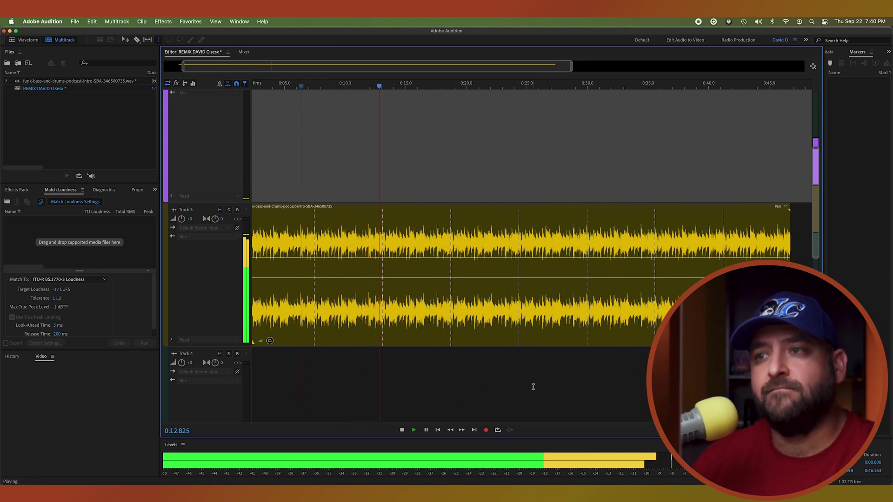
key("space")
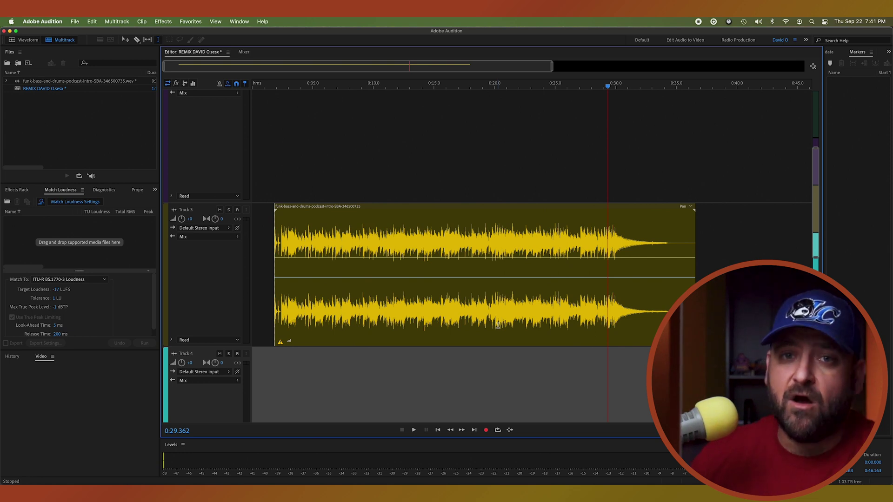
left_click(498, 325)
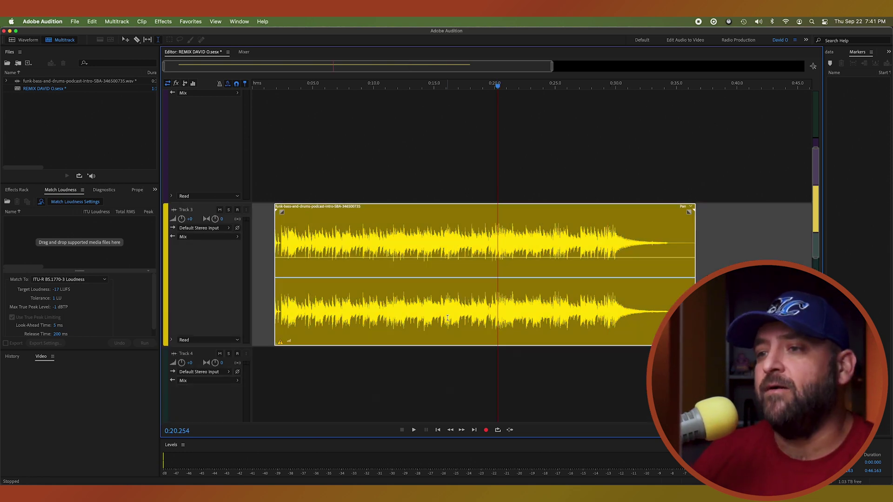
- Choose Remix > Enable Remix from the Track 3 funk clip's context menu
right_click(435, 308)
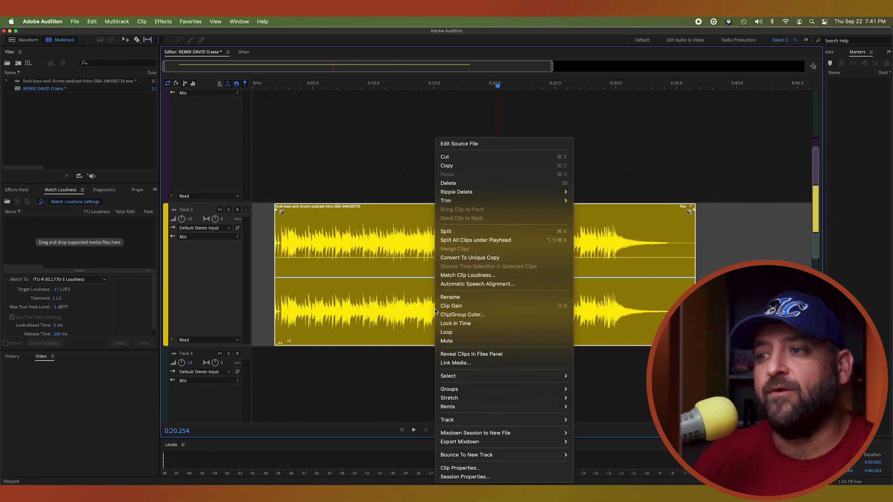
mouse_move(480, 378)
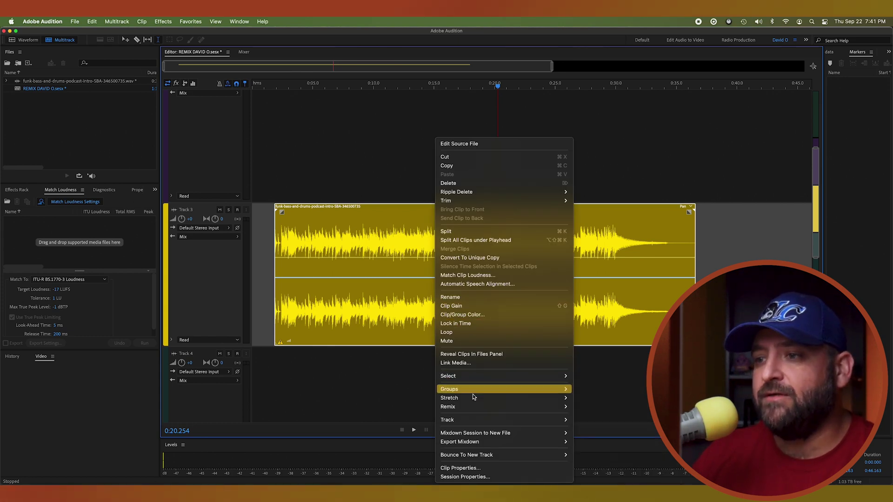
mouse_move(463, 407)
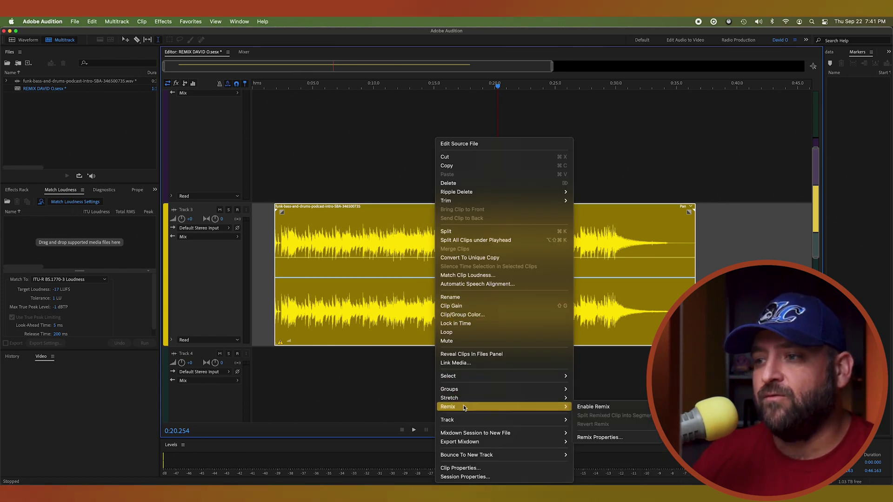
left_click(594, 408)
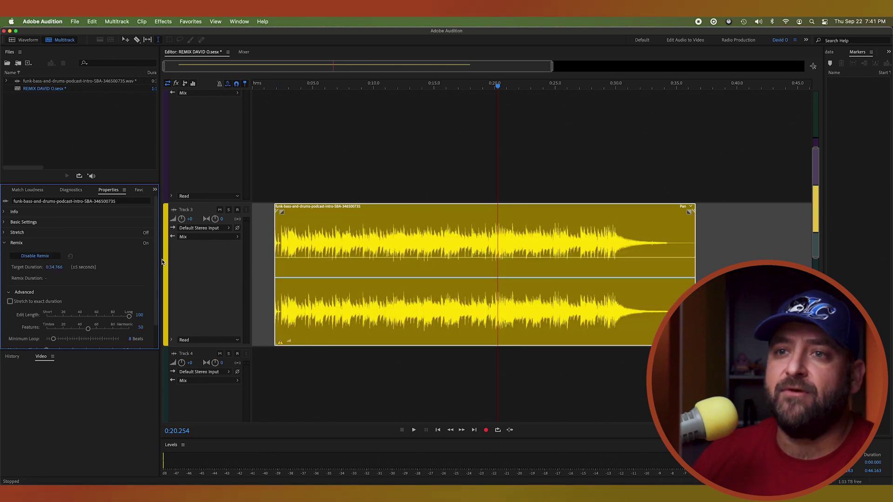
- Widen the left-hand panels, check the Window menu, and select the 0:34.766 Remix target duration
left_click_drag(160, 259, 194, 262)
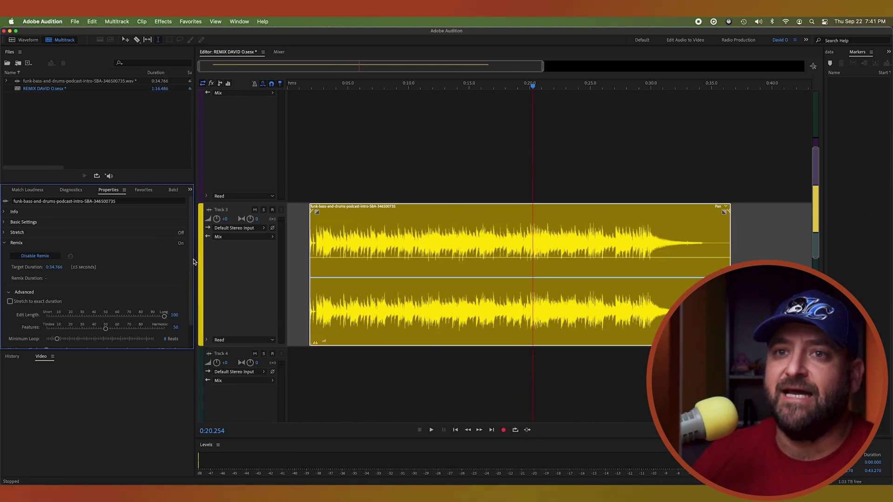
left_click(239, 21)
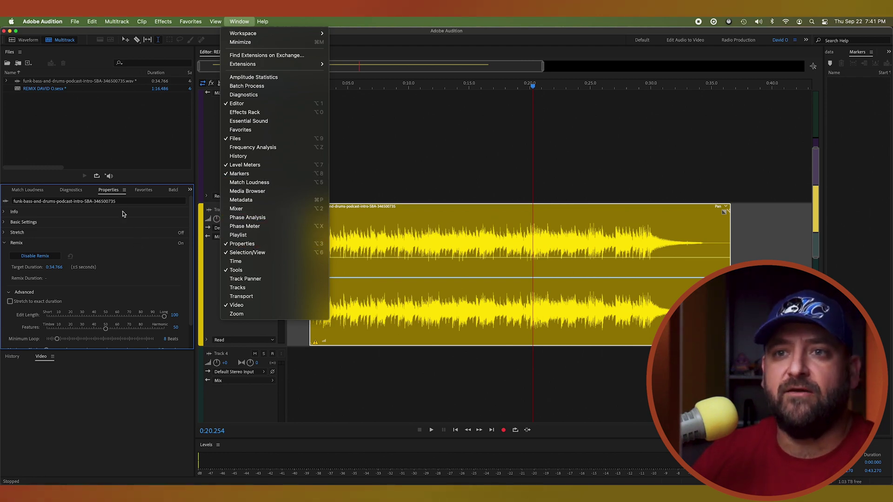
left_click(111, 192)
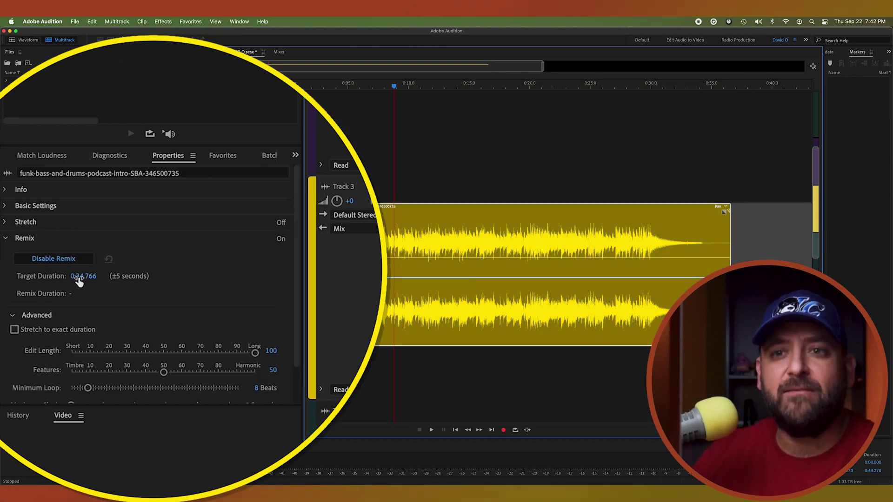
left_click(79, 277)
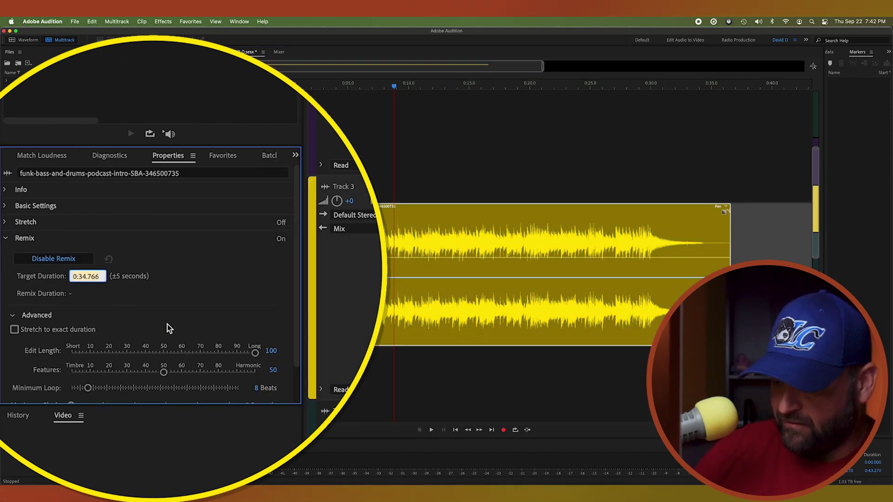
- Change the Remix target duration to 1:34.766 and zoom out to the full session
key("Delete")
key("Delete")
type("1:")
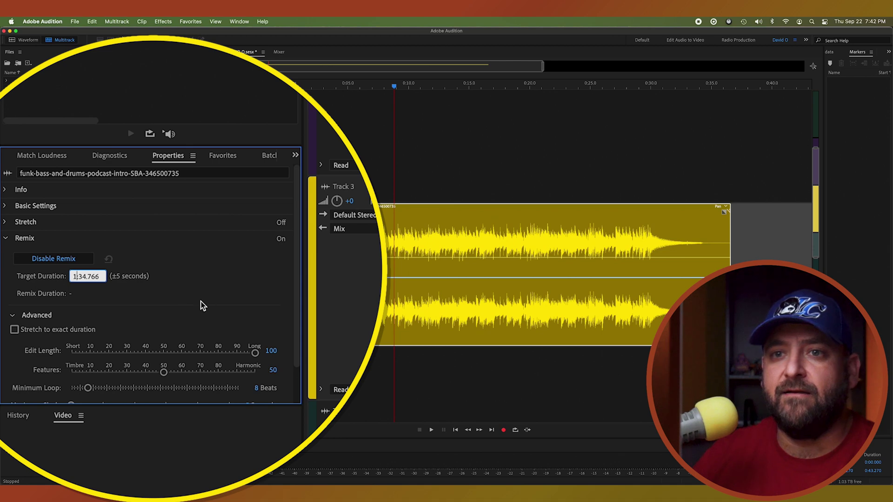
key("Return")
key("backslash")
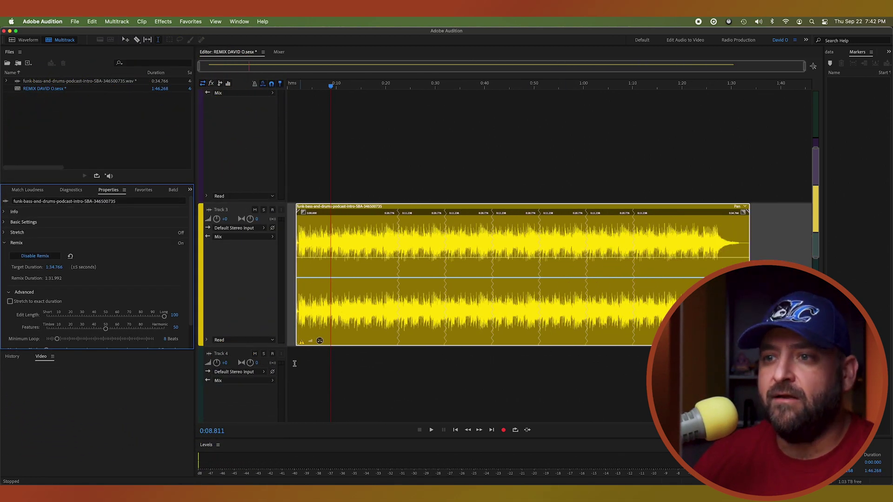
left_click_drag(296, 350, 748, 354)
left_click(579, 375)
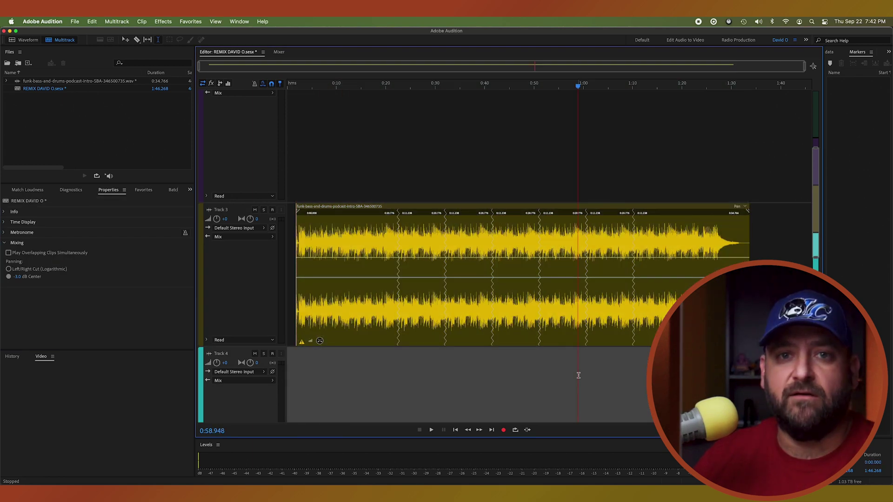
left_click(391, 238)
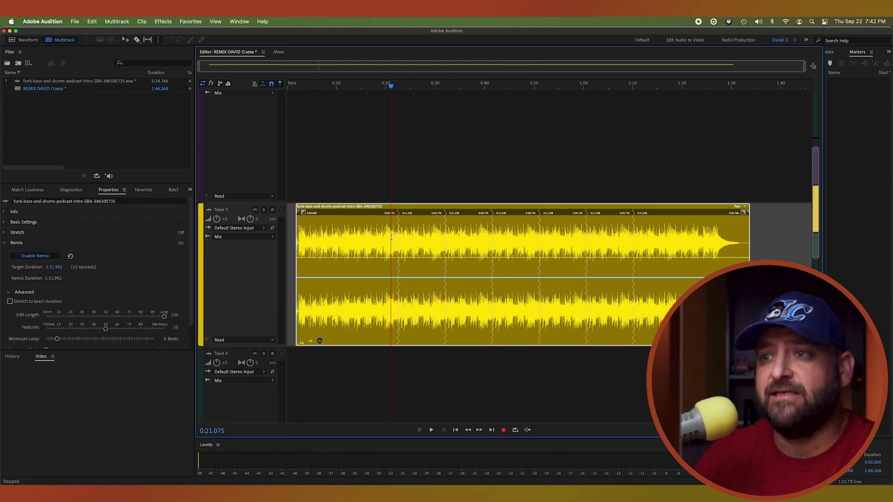
key("space")
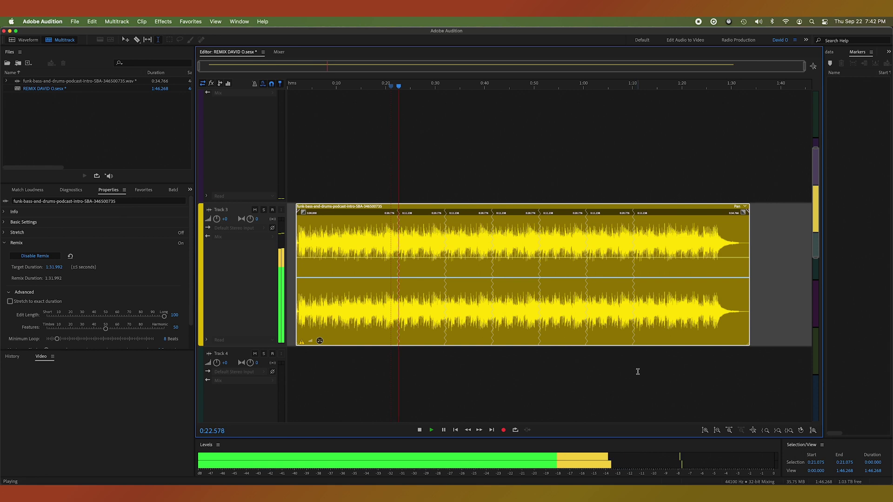
left_click(442, 309)
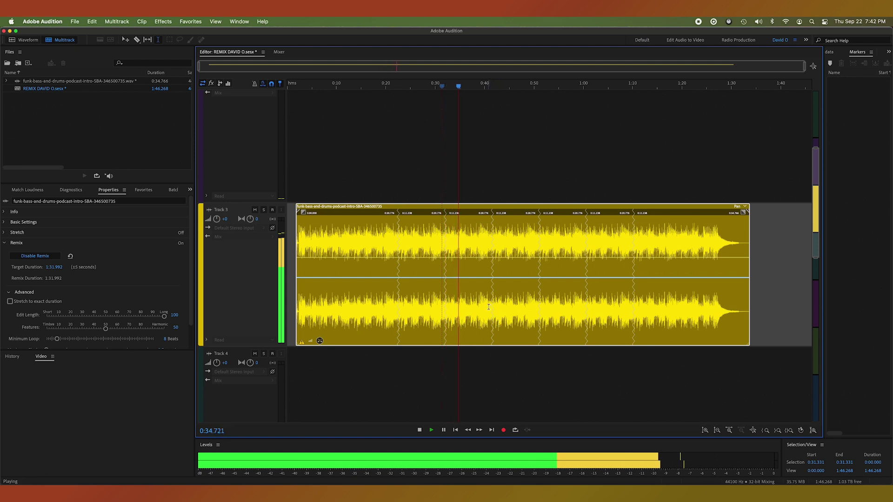
left_click(626, 335)
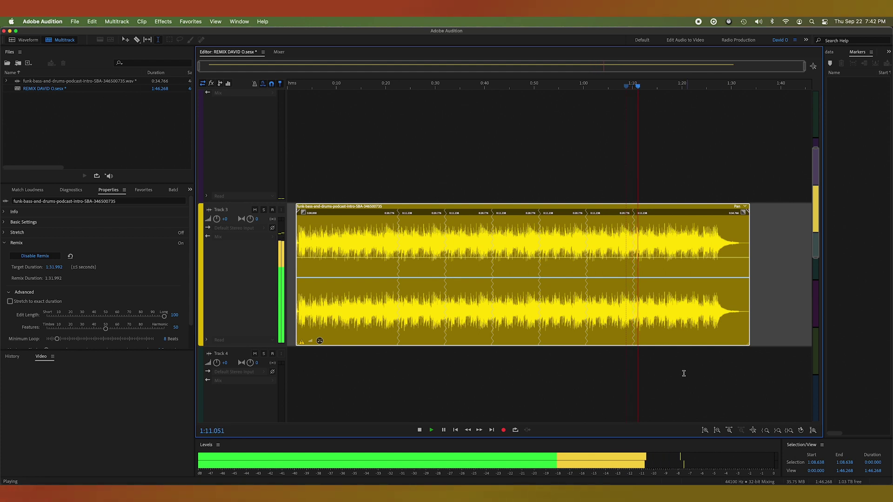
key("space")
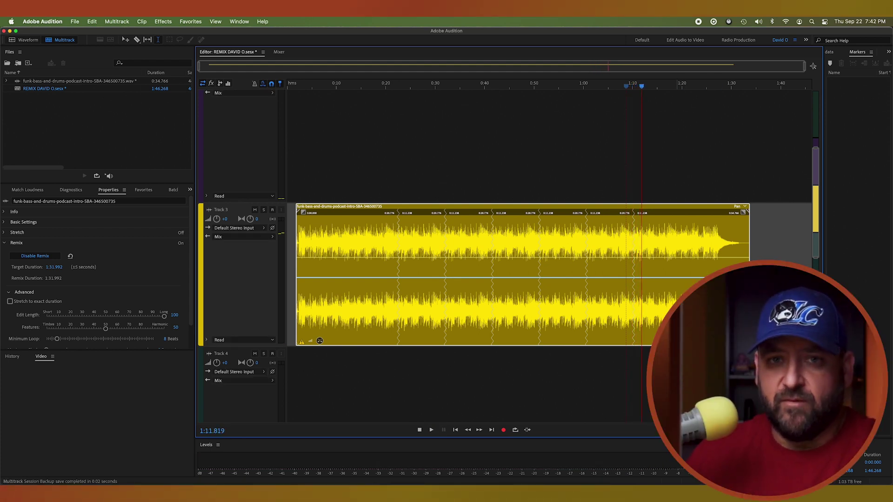